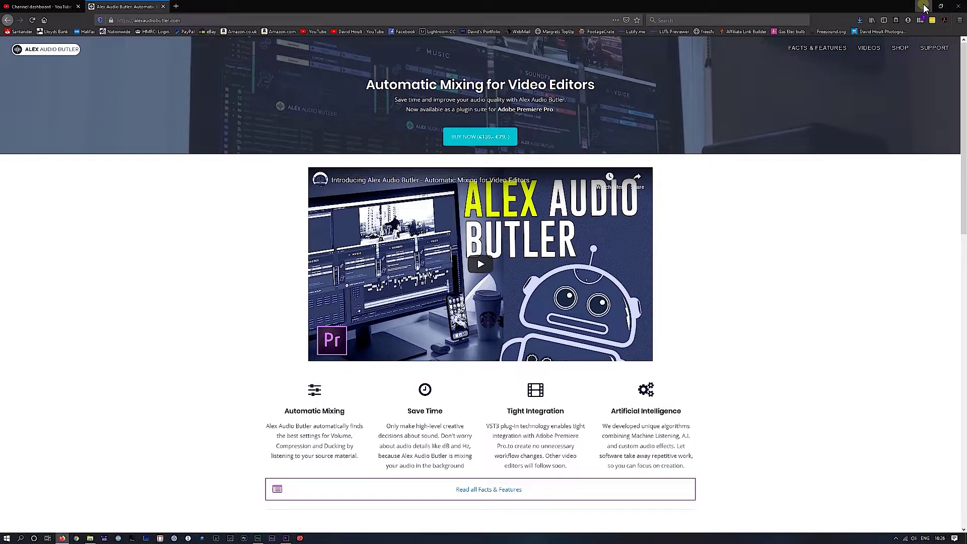
Minimize the alexaudiobutler.com browser window to bring Premiere Pro back
click(924, 8)
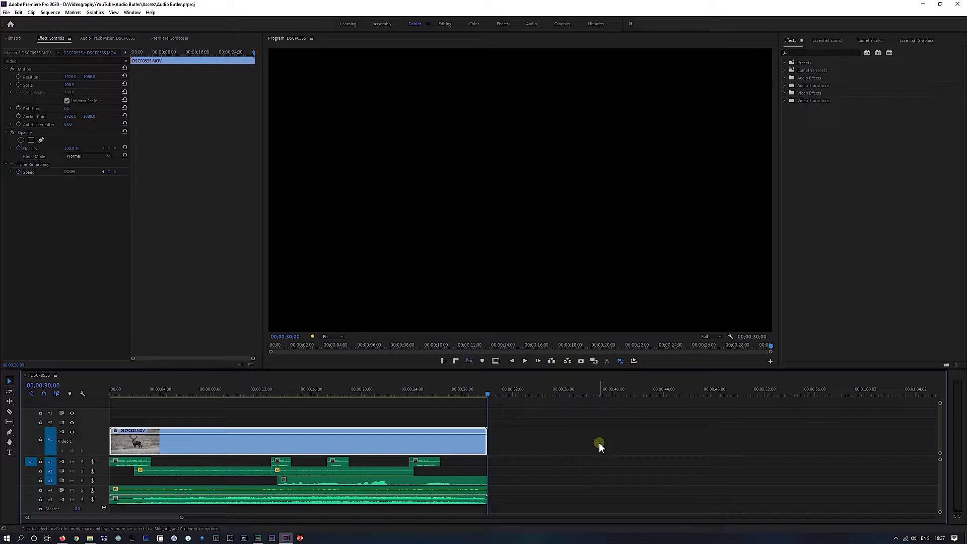
Play the stag sequence from the start to hear the unmixed audio, then rewind
key(Home)
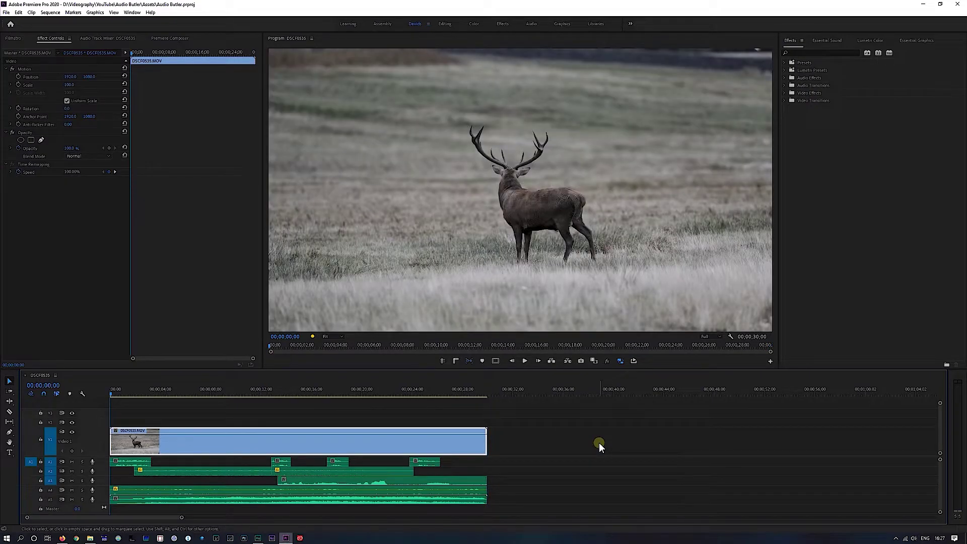
key(space)
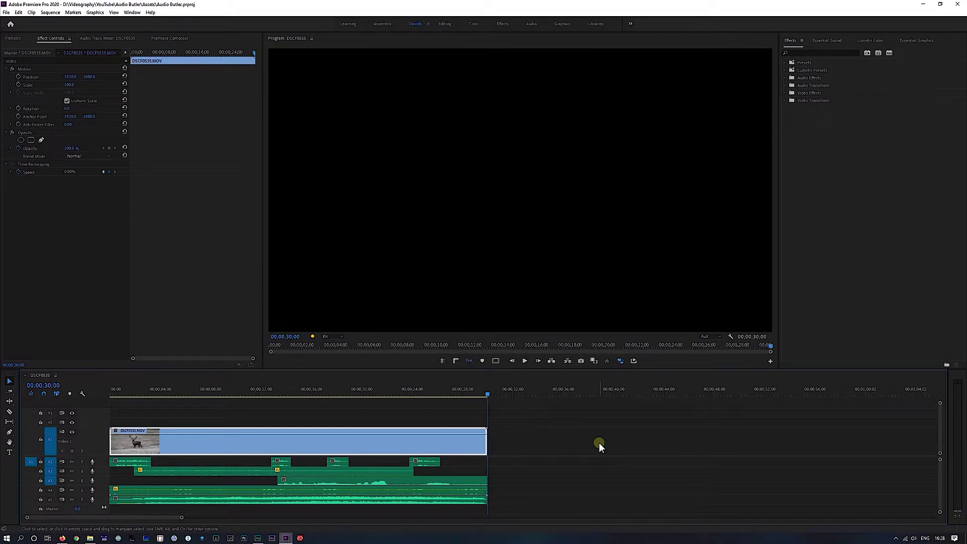
key(Home)
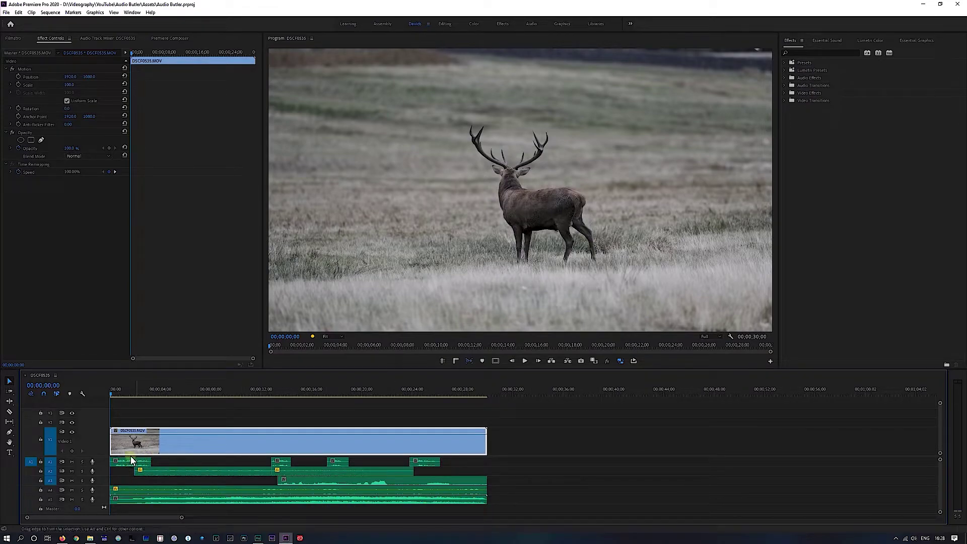
click(286, 451)
click(449, 479)
click(410, 486)
Show the Audio Track Mixer and expand the effect slots for each track
click(102, 37)
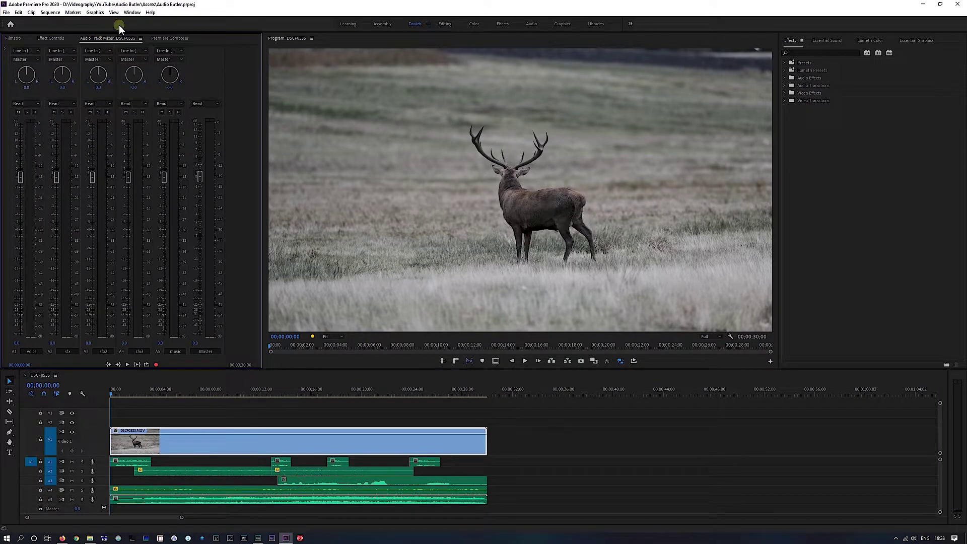
click(133, 13)
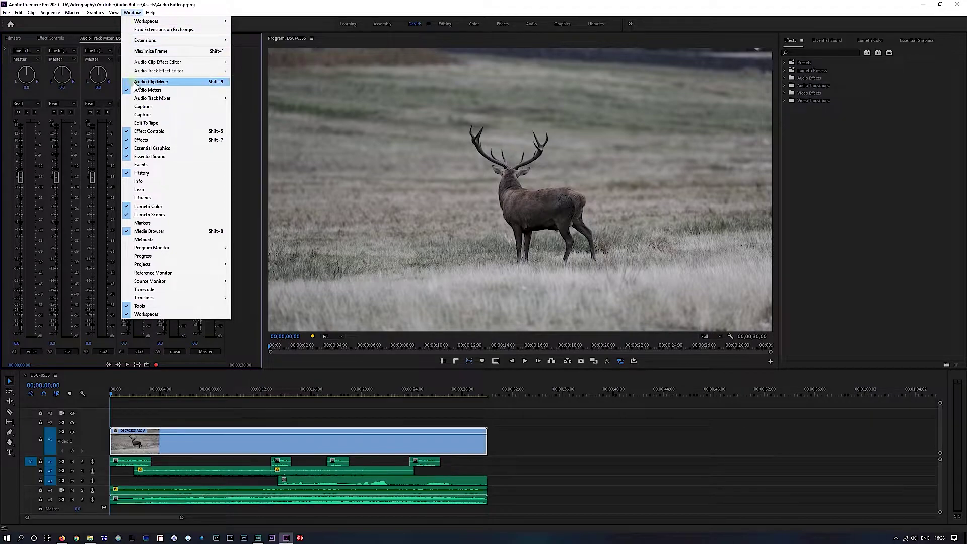
mouse_move(153, 99)
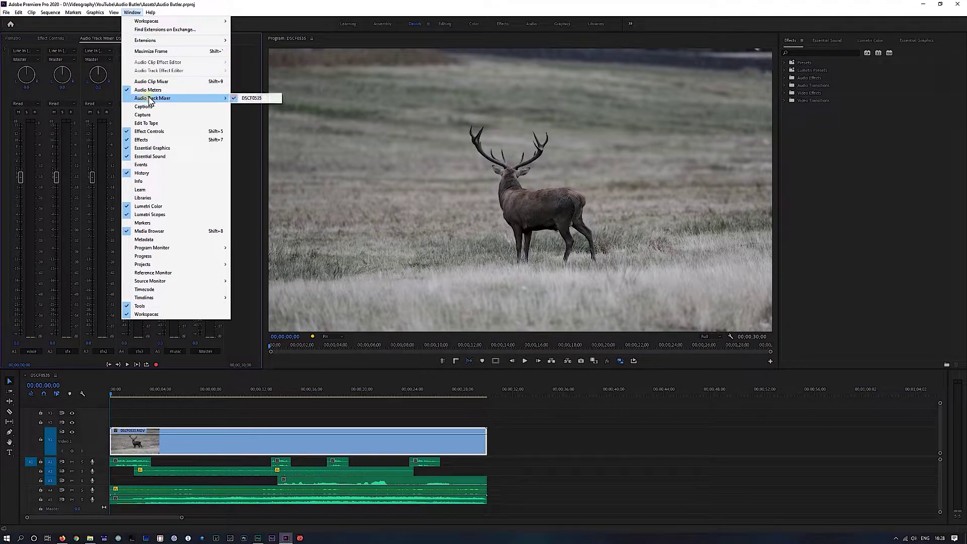
click(133, 14)
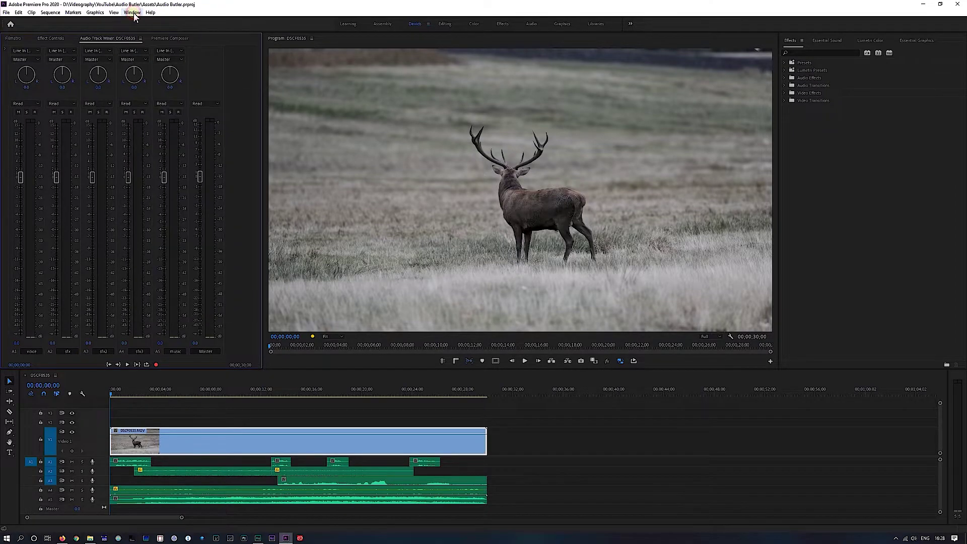
click(6, 51)
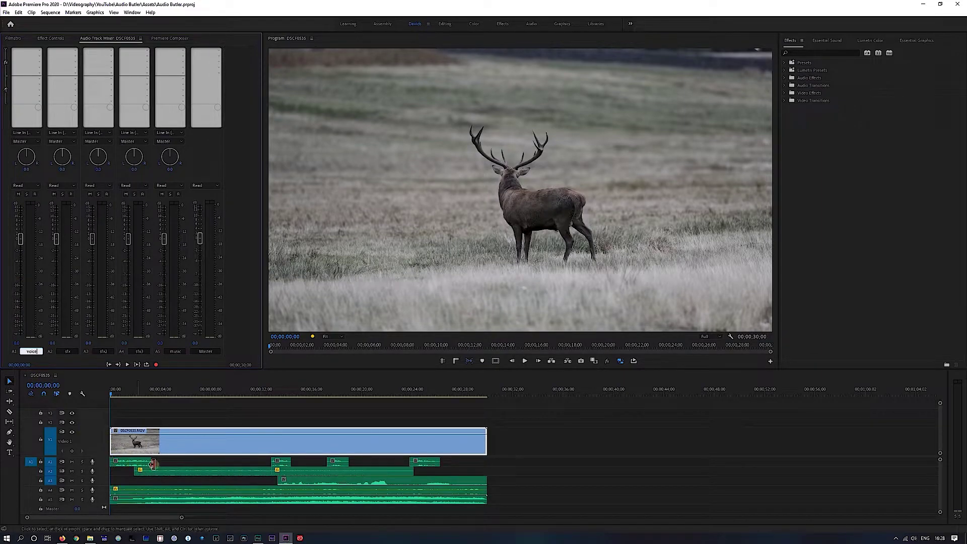
Insert Alex Voice on voice, Alex SoundFX on sfx, sfx2 and sfx3, and Alex Music on music
click(40, 52)
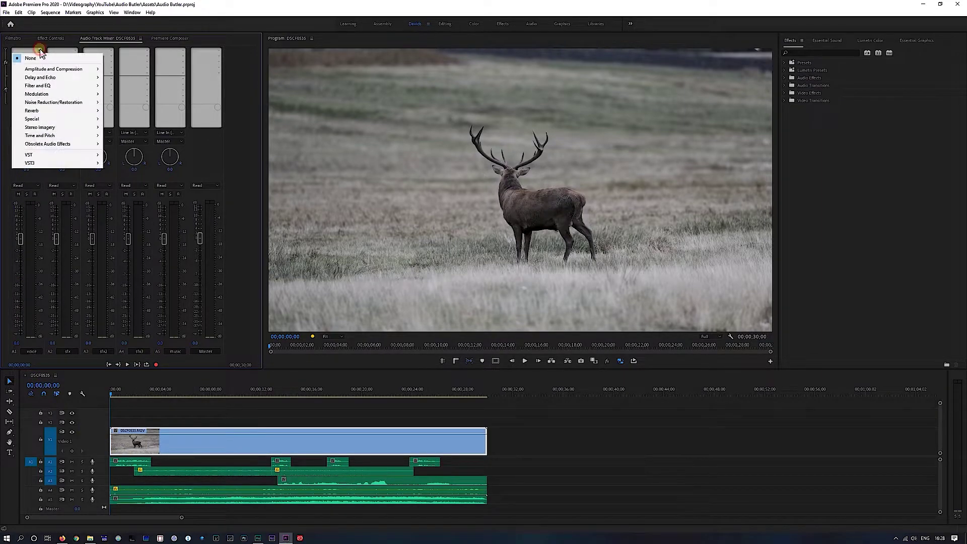
mouse_move(57, 163)
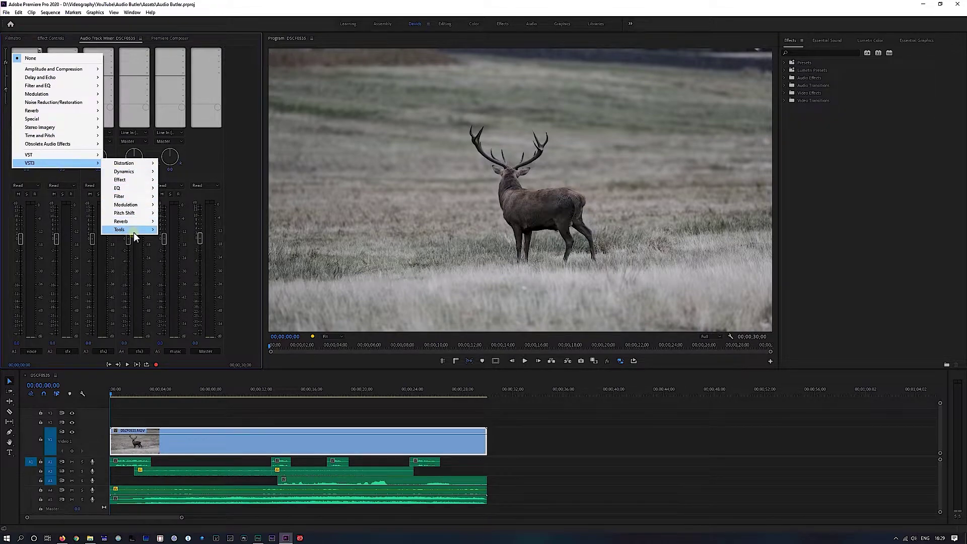
mouse_move(129, 229)
mouse_move(187, 238)
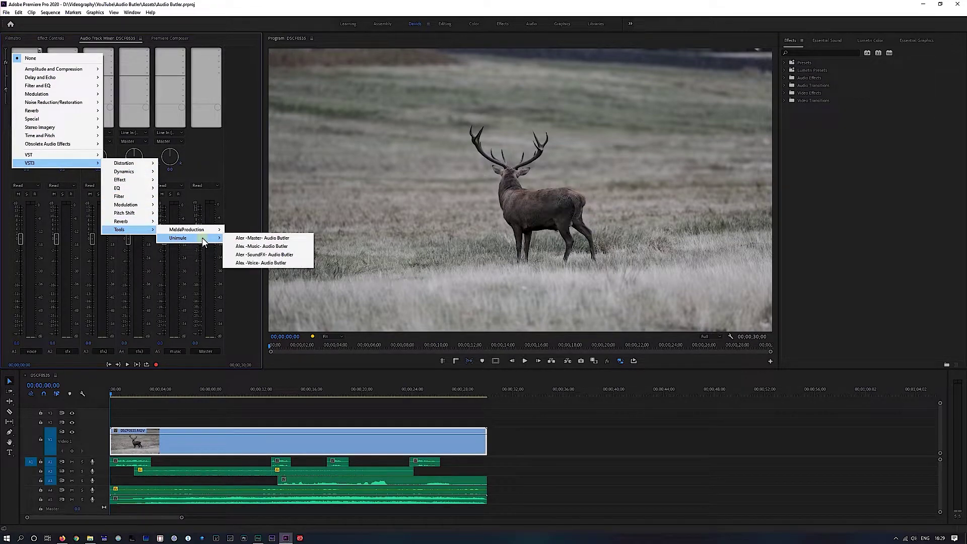
click(267, 262)
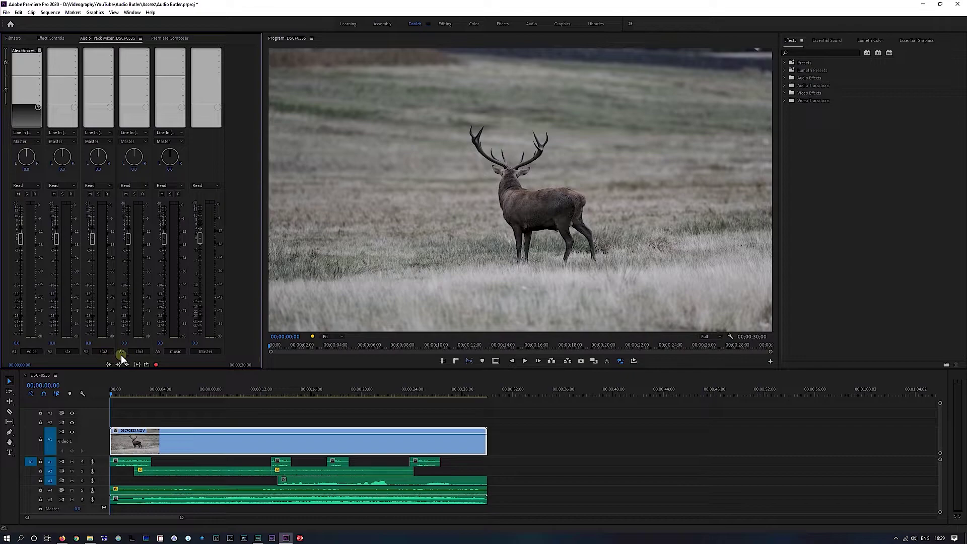
click(76, 52)
mouse_move(156, 229)
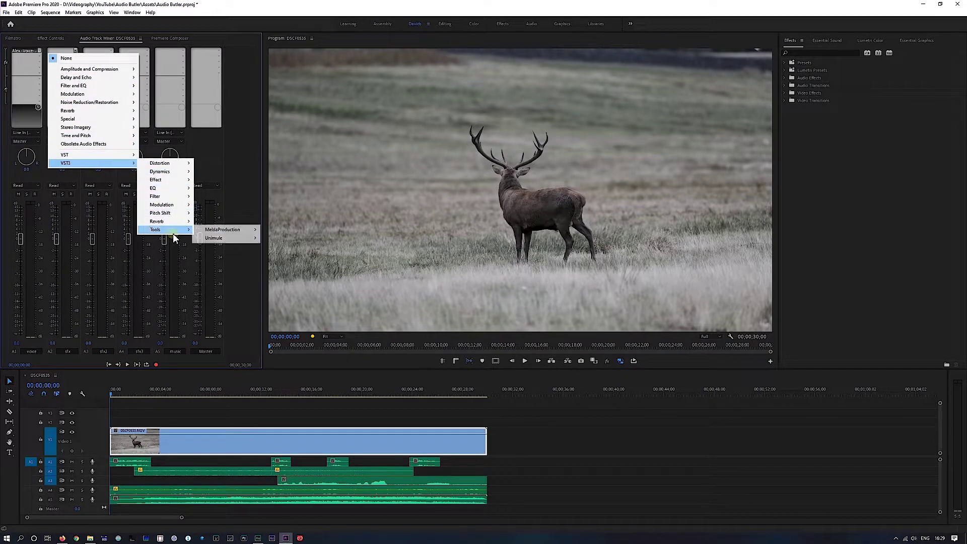
click(295, 254)
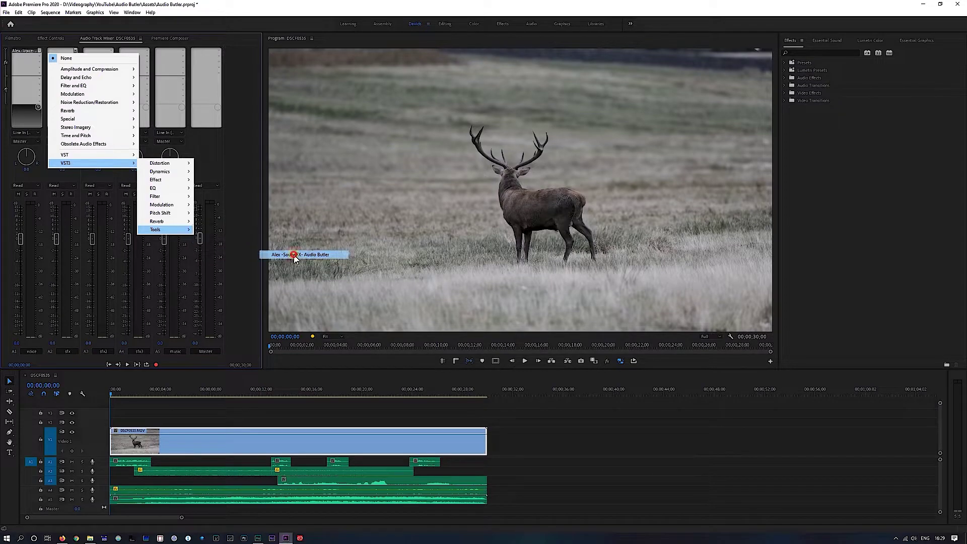
click(110, 50)
mouse_move(101, 162)
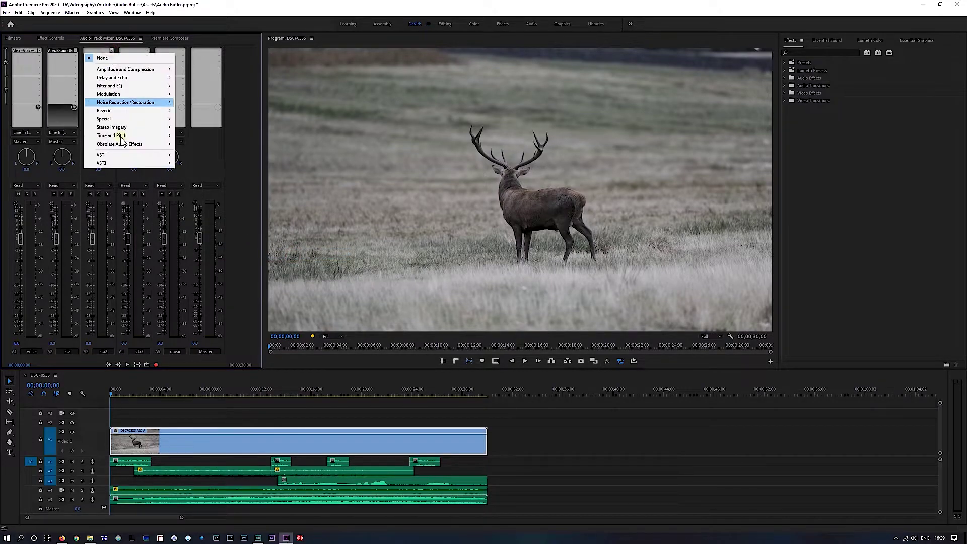
mouse_move(166, 229)
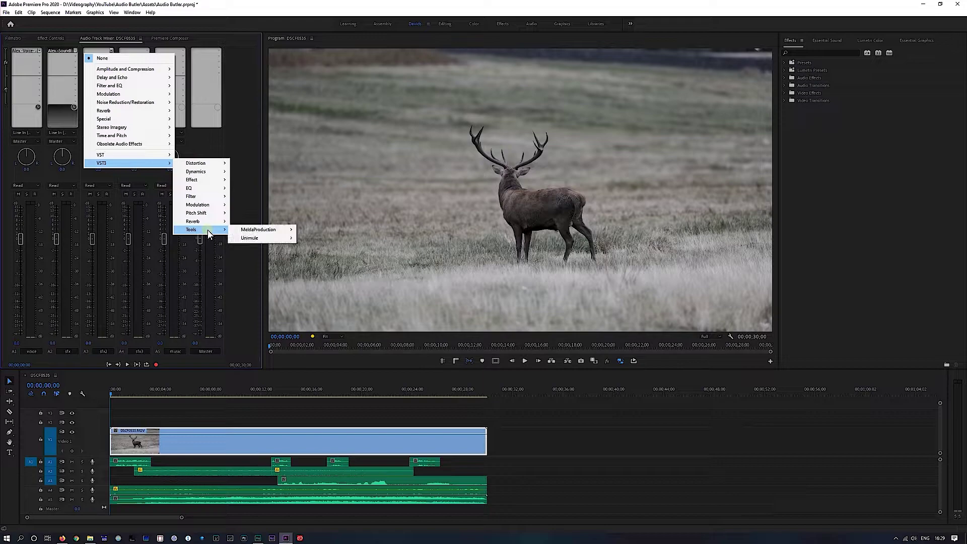
mouse_move(251, 238)
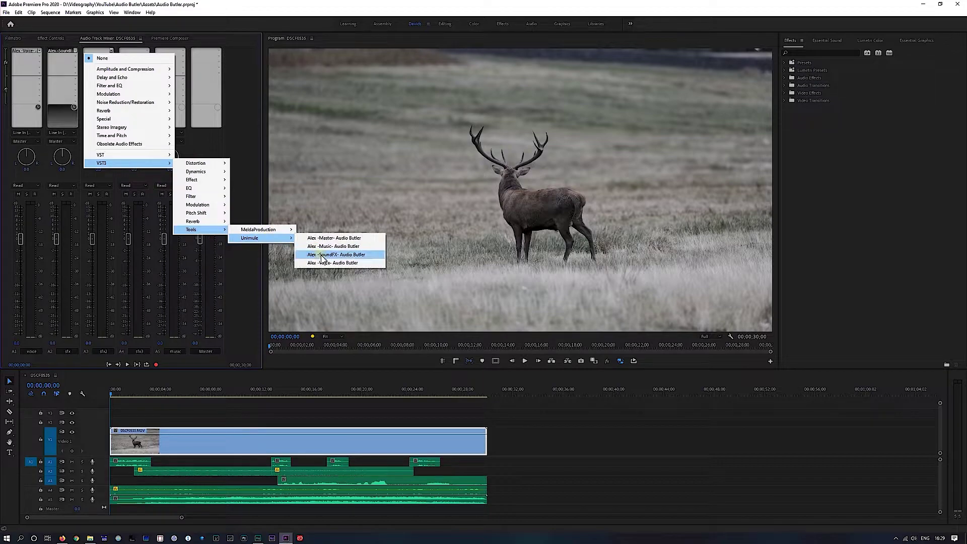
click(327, 254)
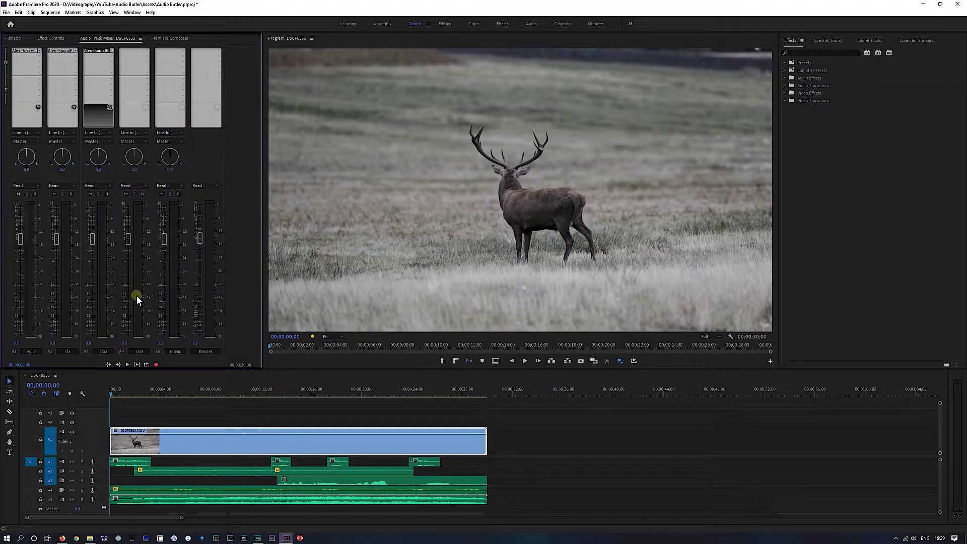
click(147, 53)
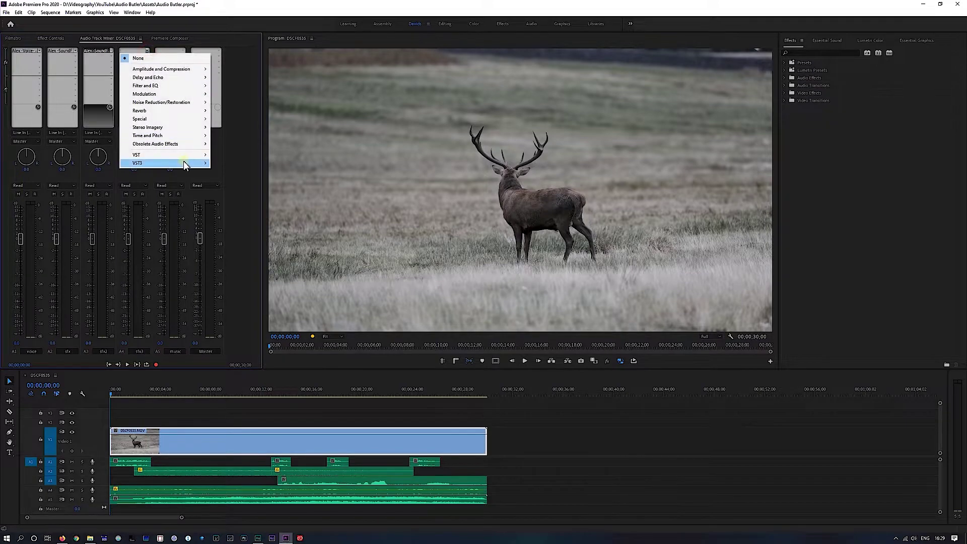
mouse_move(228, 228)
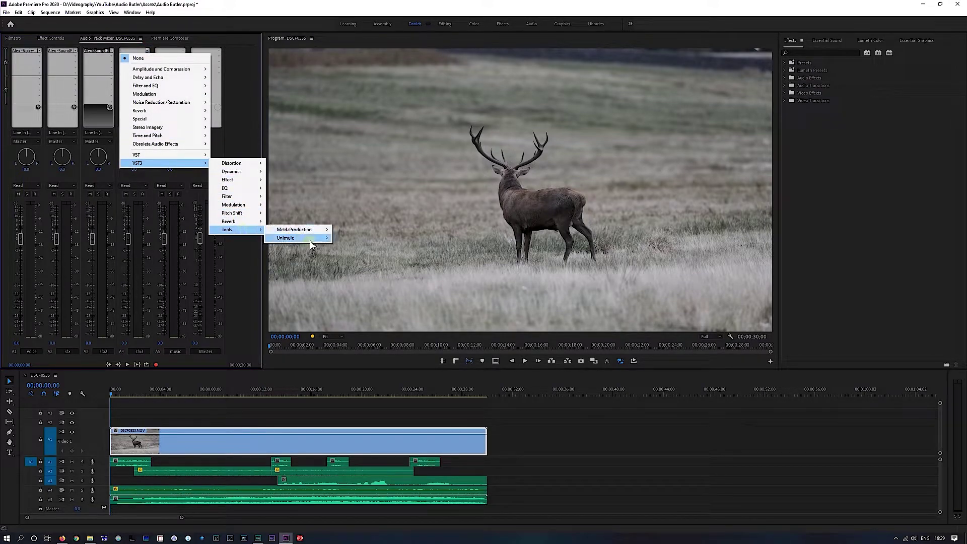
mouse_move(290, 238)
click(362, 250)
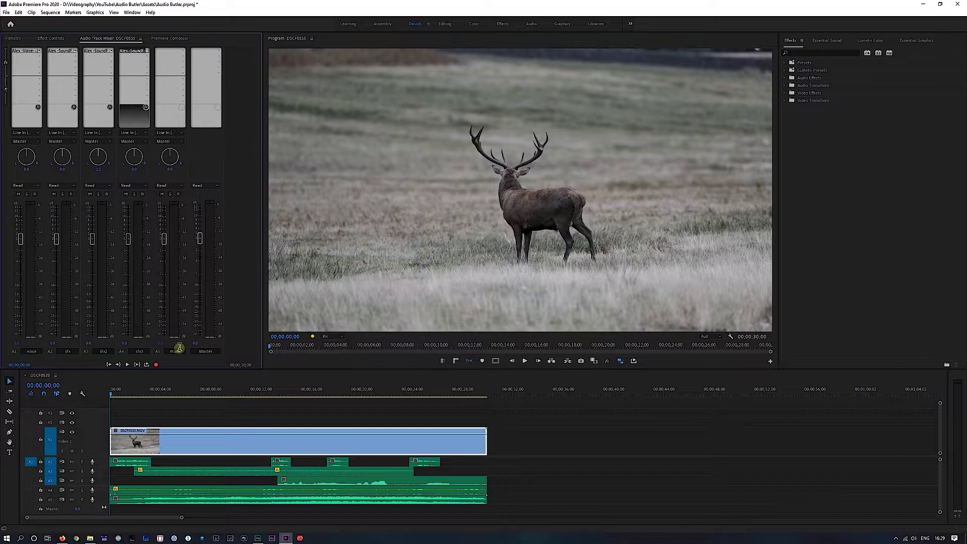
click(181, 52)
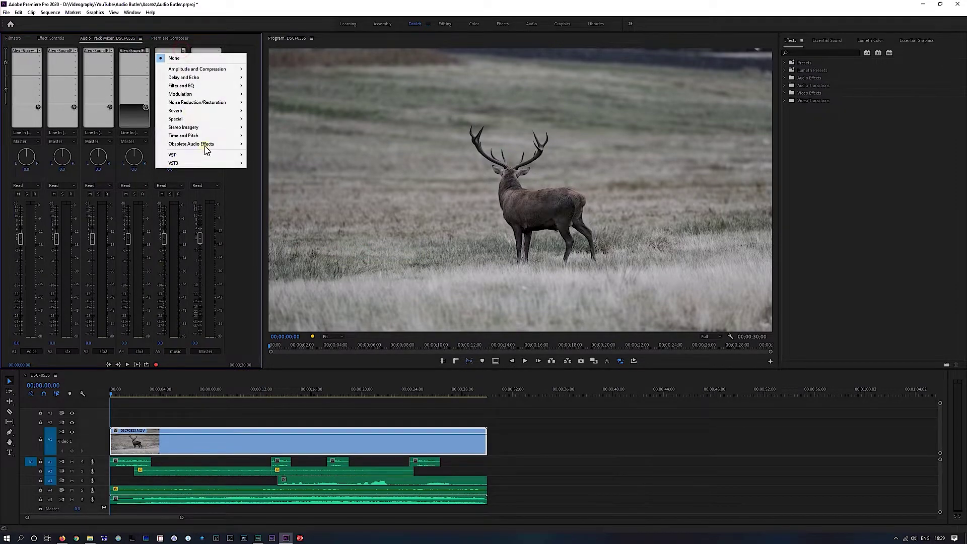
mouse_move(264, 229)
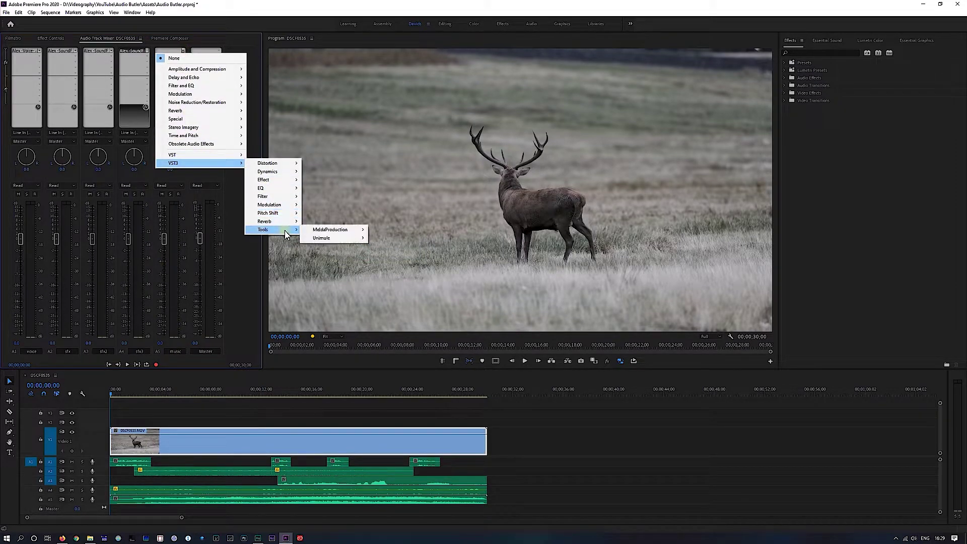
click(401, 246)
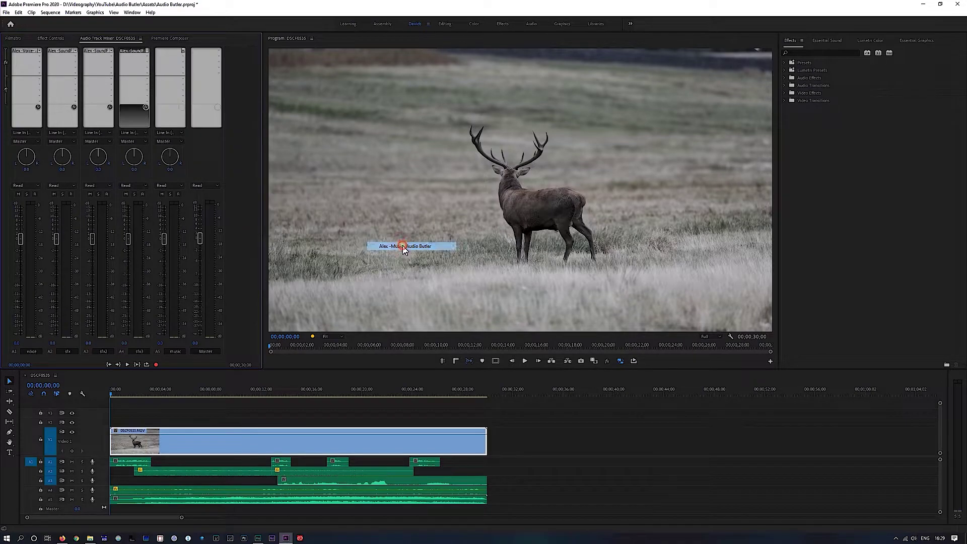
Insert Alex -Master- Audio Butler from VST3 > Tools > Unimule on the master track
click(219, 52)
mouse_move(234, 162)
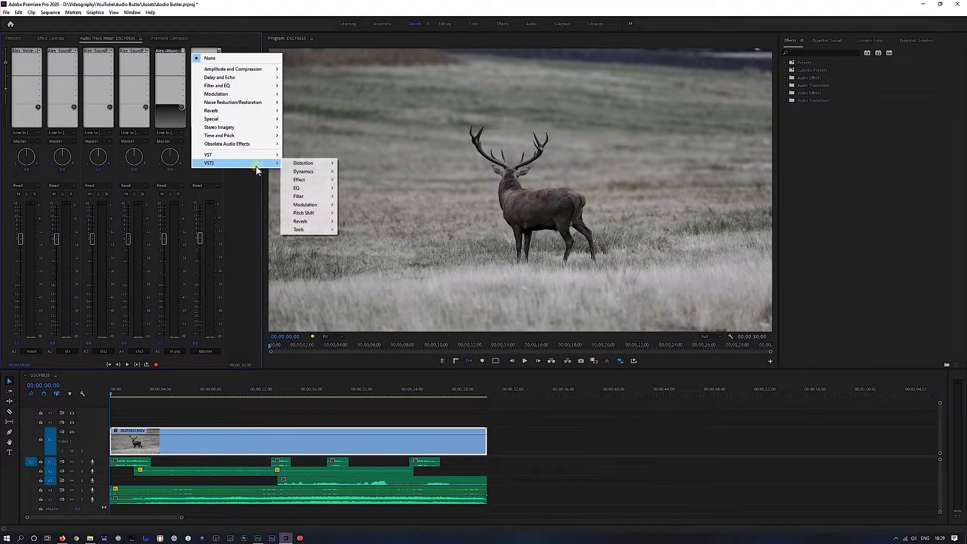
mouse_move(362, 238)
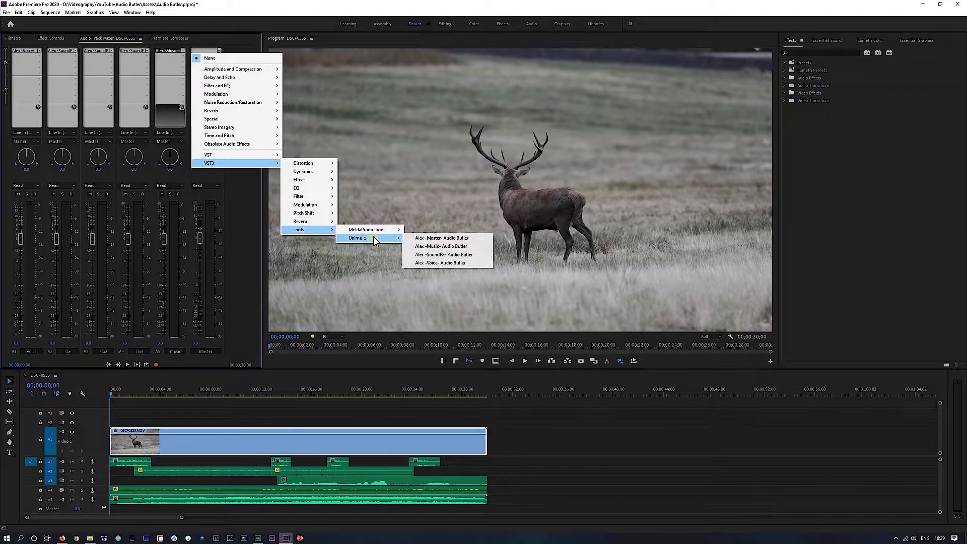
click(436, 238)
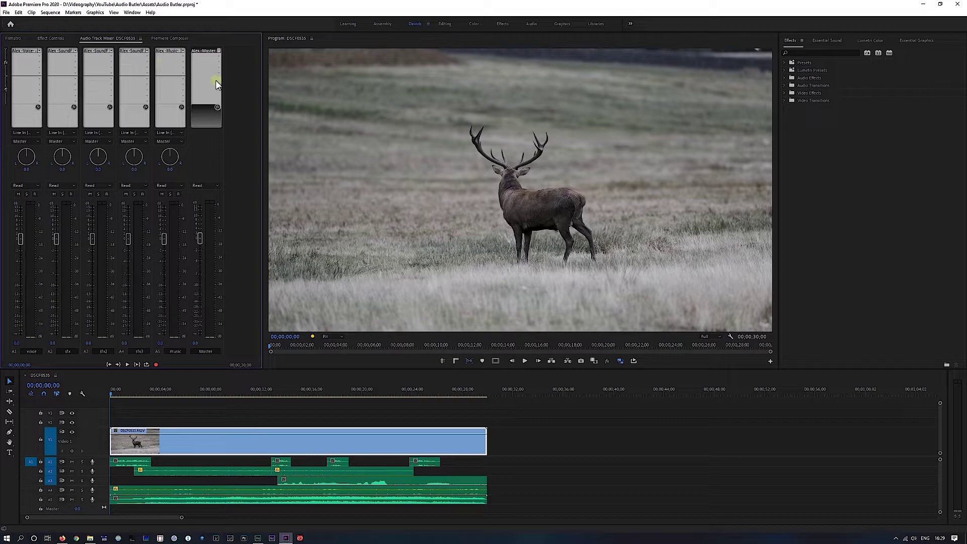
Open the Master and Music Audio Butler editors and move the status readout aside
double_click(210, 53)
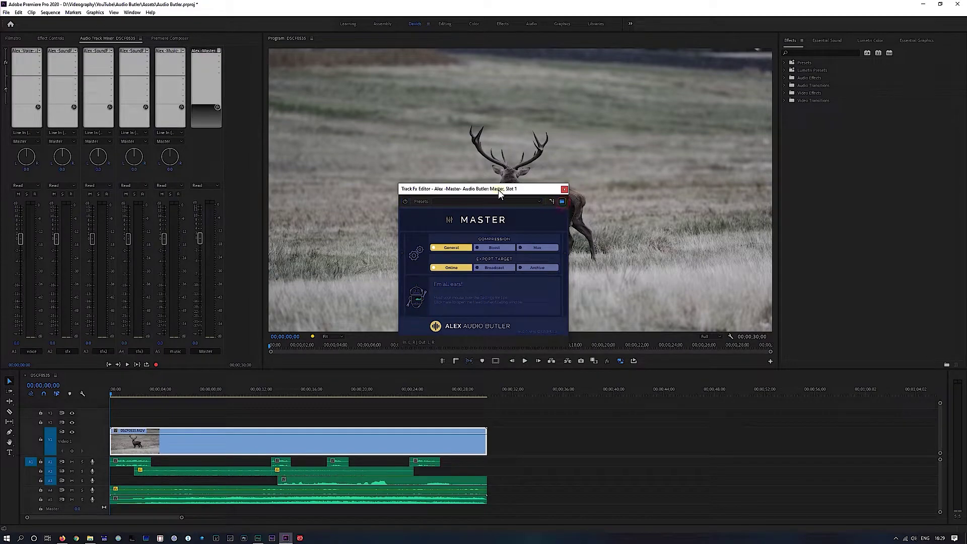
drag(511, 189, 897, 159)
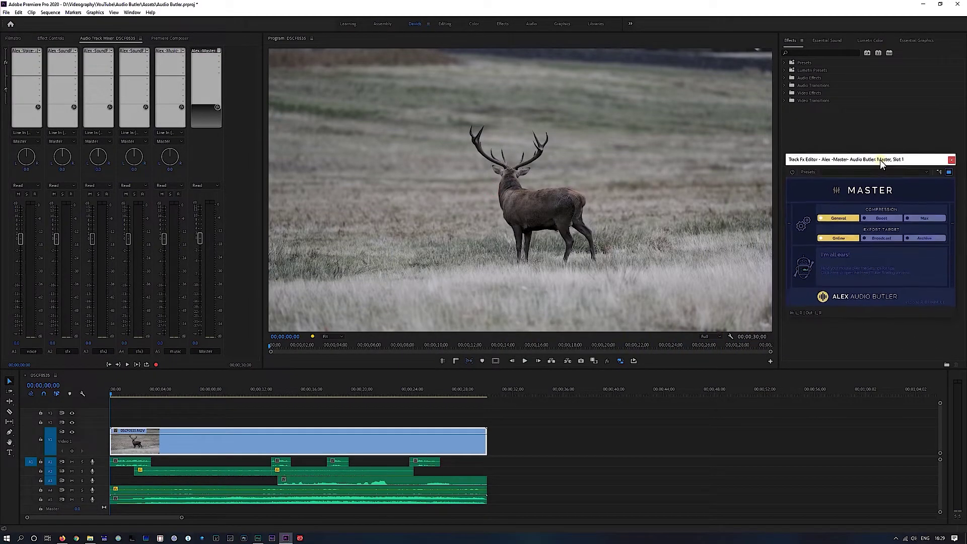
double_click(169, 113)
click(643, 300)
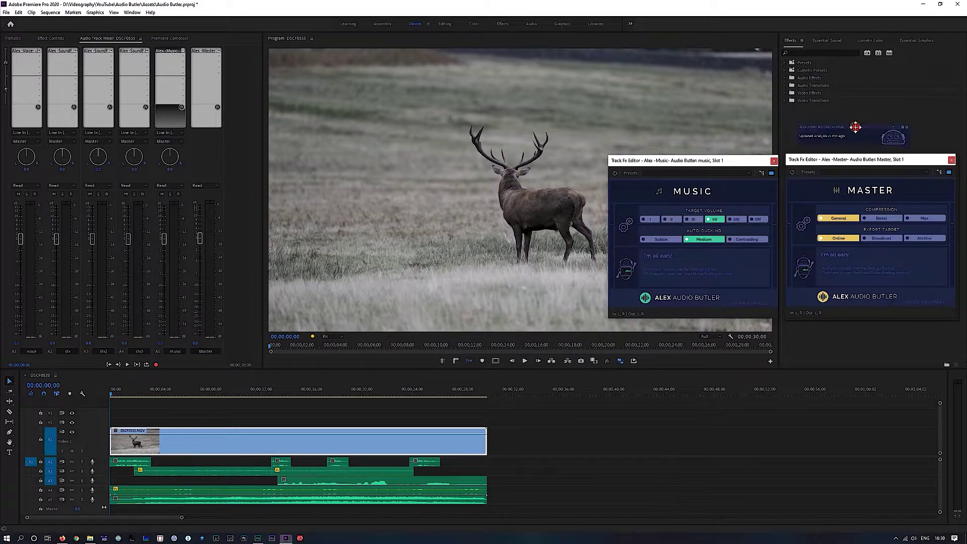
drag(858, 123, 511, 57)
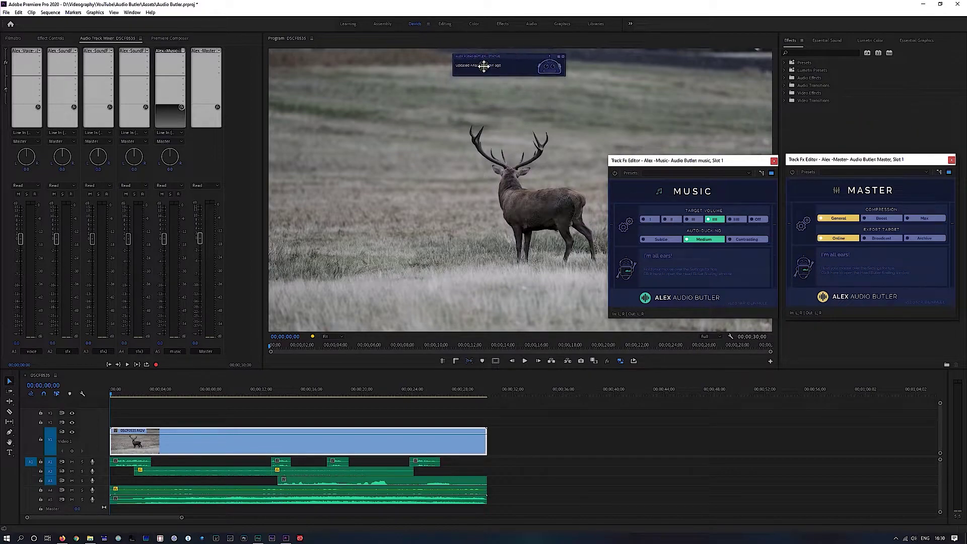
Open the sfx3, sfx2 and sfx Audio Butler editors next to each other
double_click(137, 55)
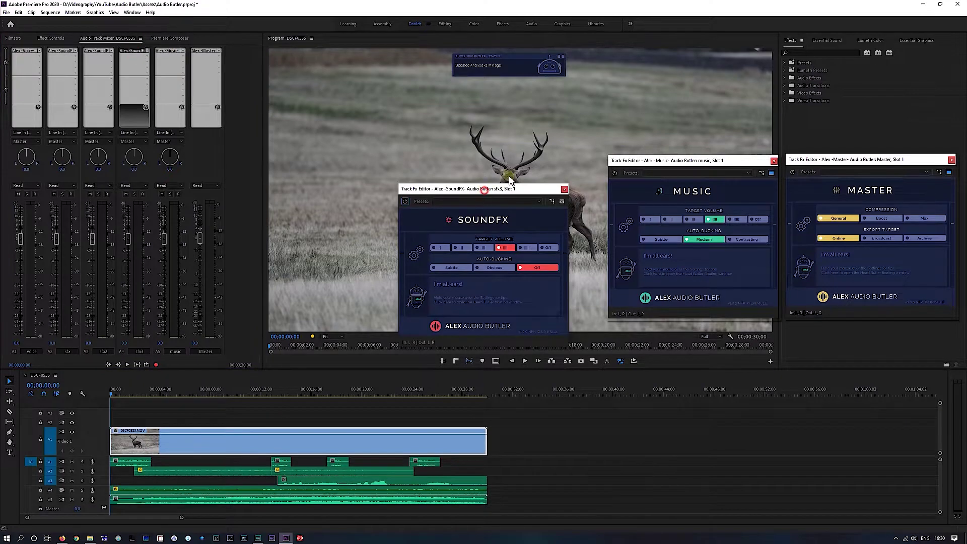
drag(510, 179, 545, 151)
double_click(98, 50)
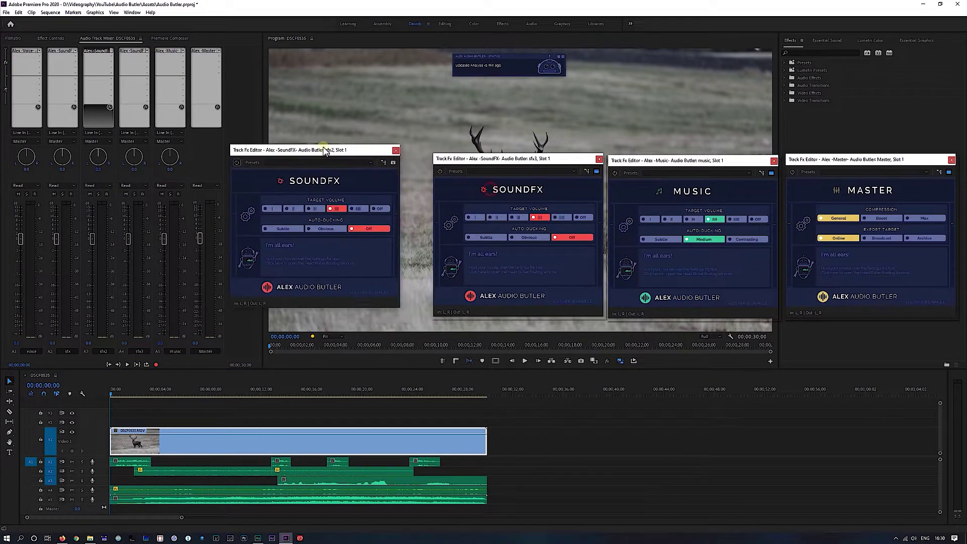
drag(324, 150, 354, 160)
double_click(63, 51)
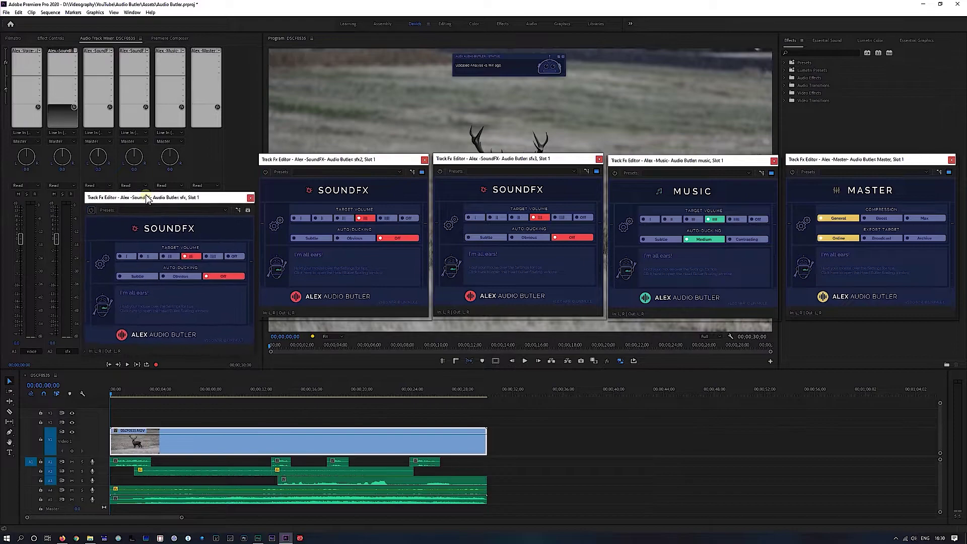
drag(148, 198, 149, 193)
Open the voice editor and line up all track editors in one row
mouse_move(840, 160)
mouse_down()
mouse_move(844, 70)
mouse_move(833, 23)
mouse_up()
double_click(27, 50)
drag(69, 183, 88, 182)
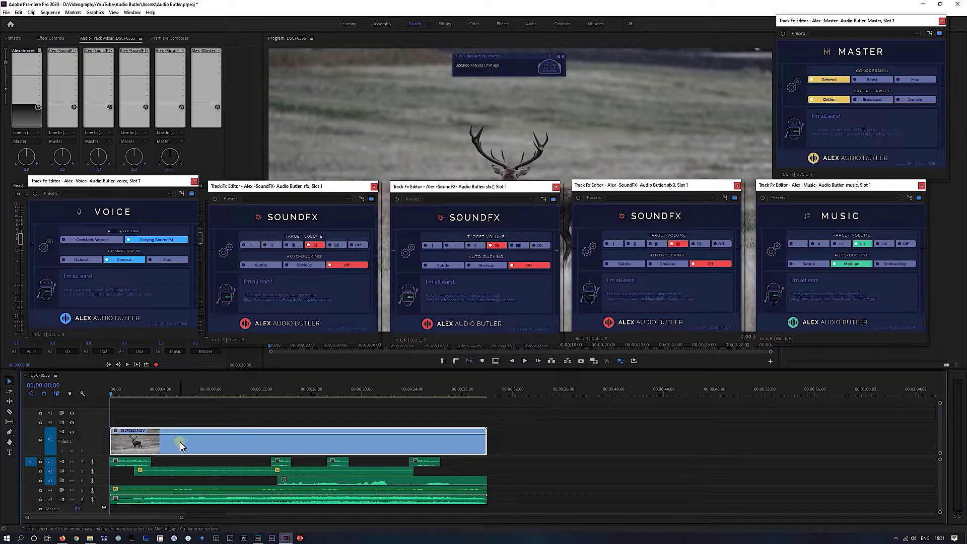
Play the stag sequence with the Audio Butler auto-mix through to its end
key(space)
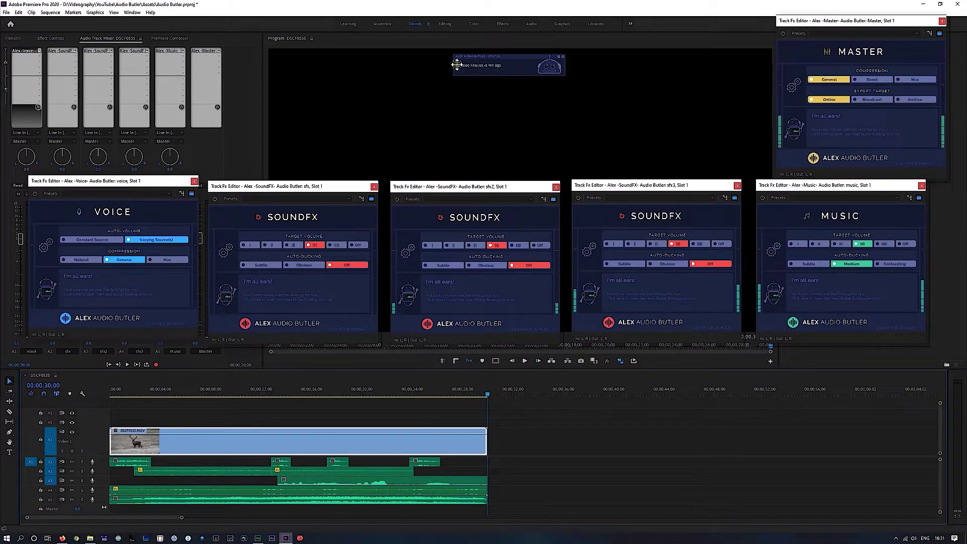
Rewind the stag sequence to its start and play the auto-mix again
click(483, 85)
key(Home)
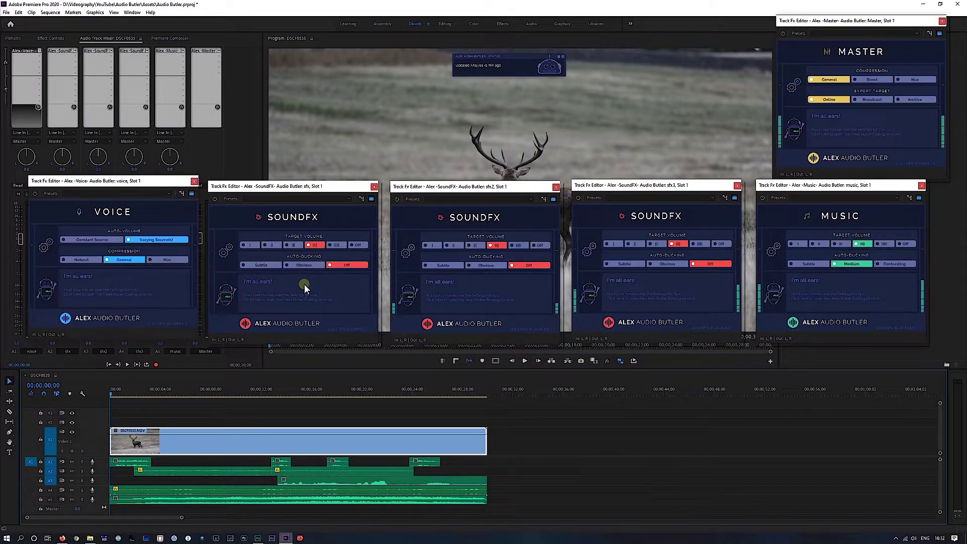
key(space)
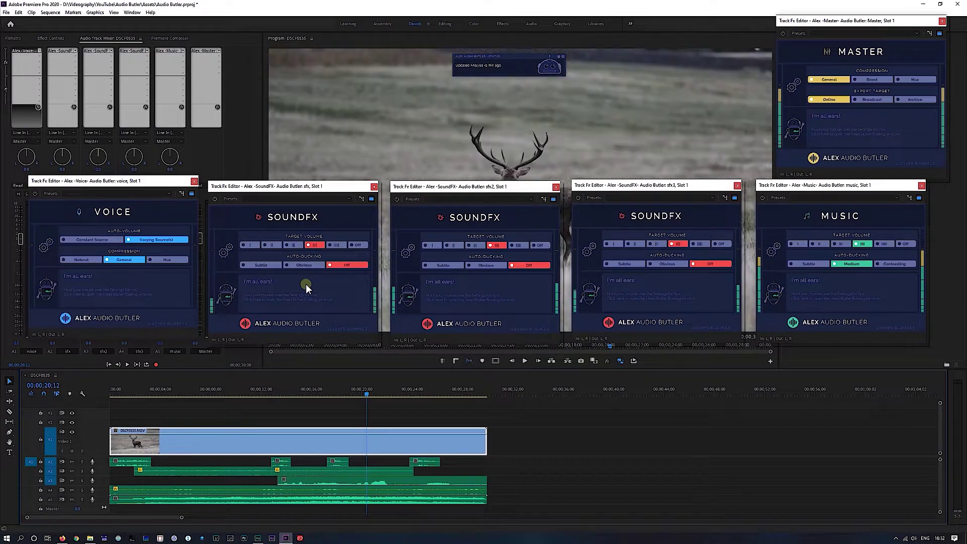
Set music Target Volume II (soft), keep Auto-Ducking Medium, and play the adjusted mix
click(819, 246)
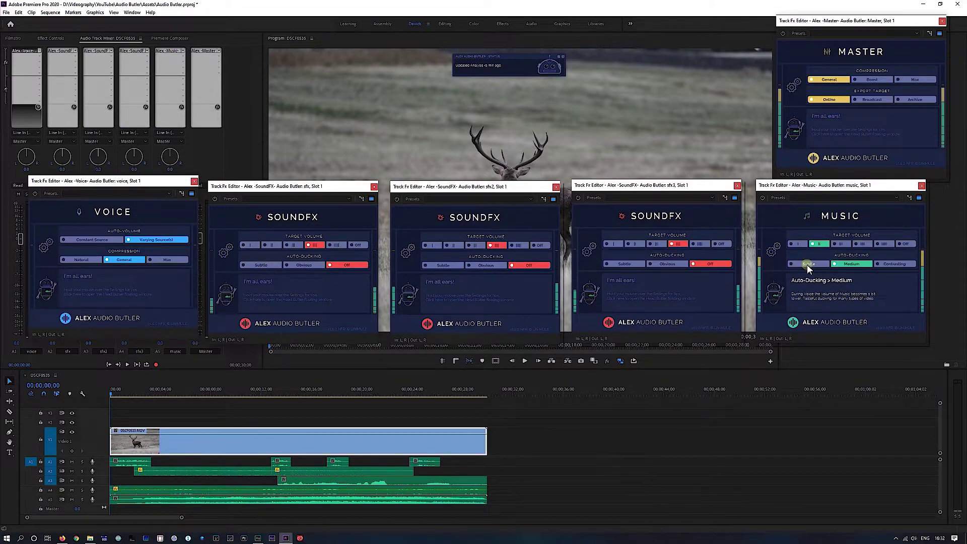
click(854, 265)
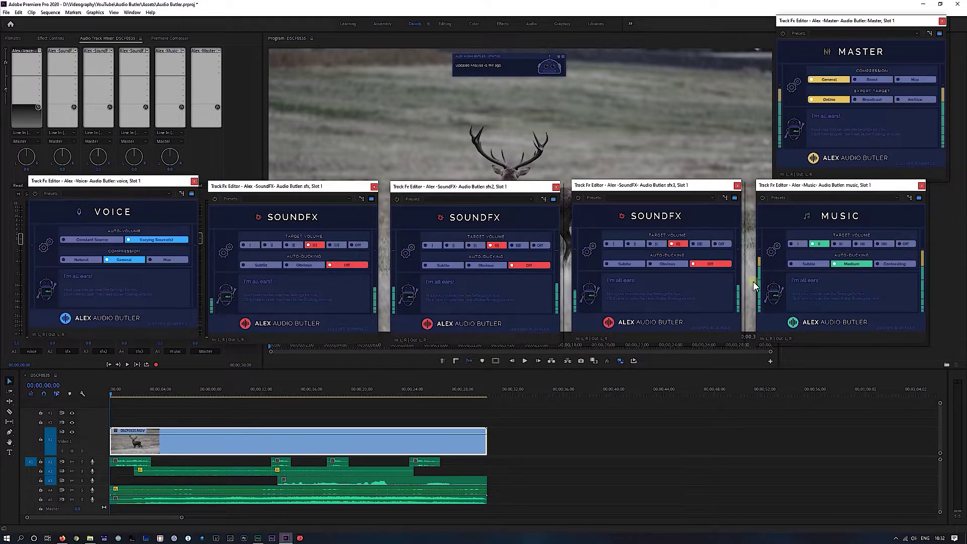
key(space)
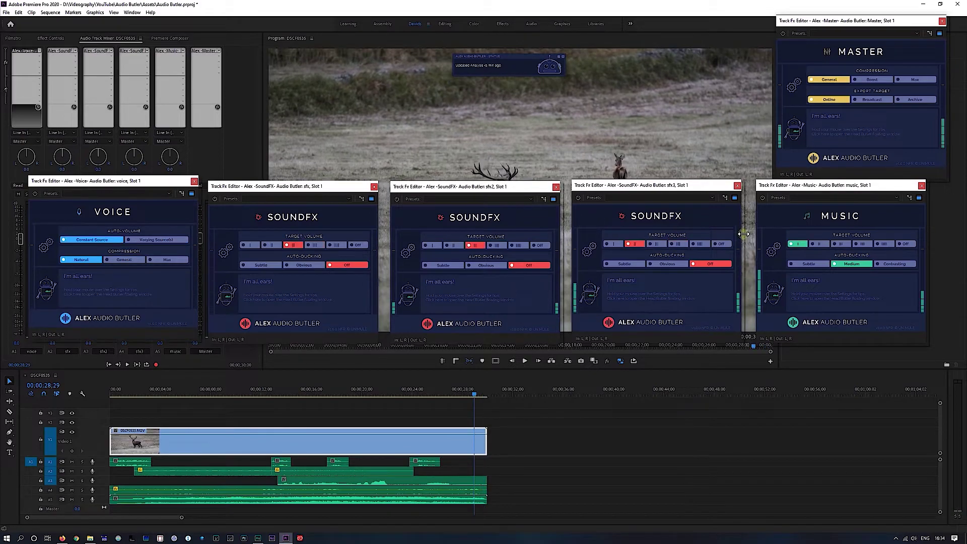
Set the Master Export Target to Broadcast and close every Audio Butler editor
click(405, 246)
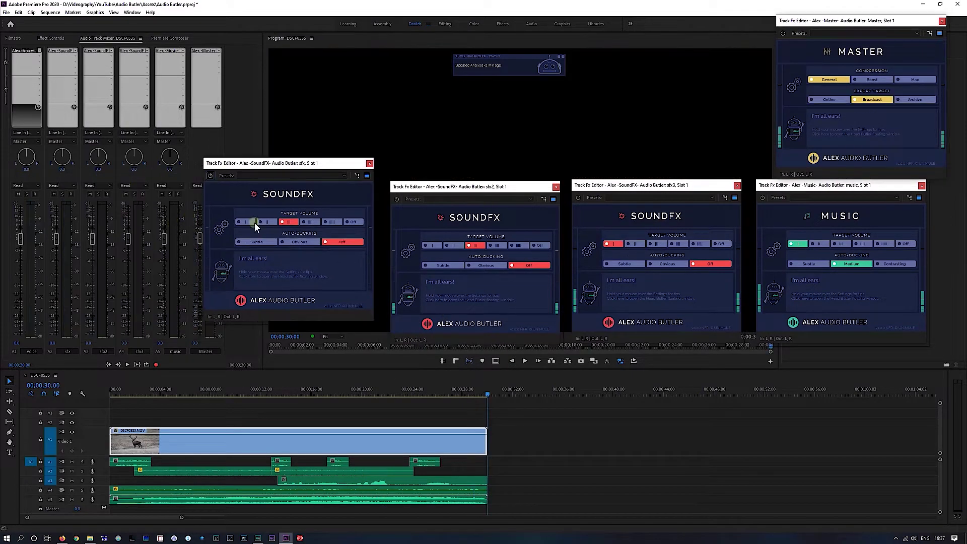
click(370, 164)
click(556, 186)
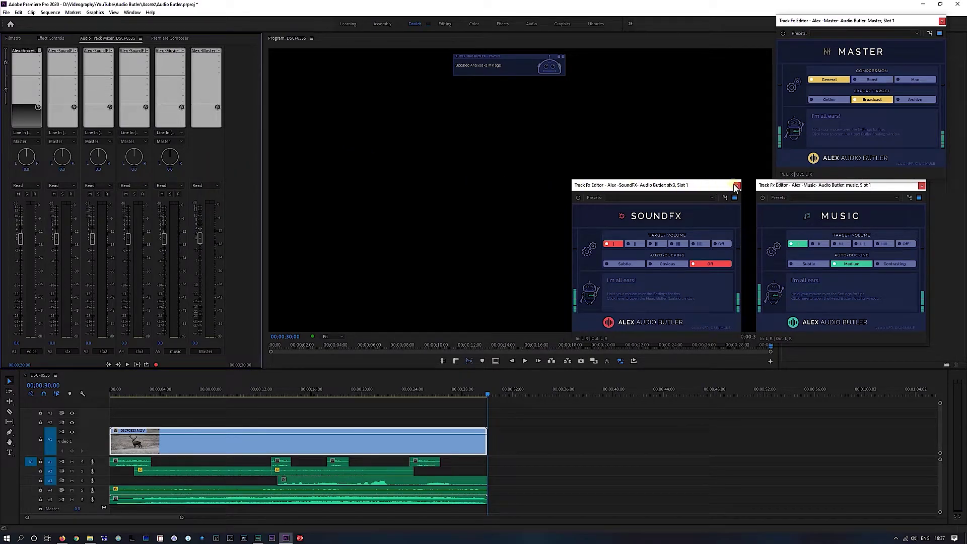
click(736, 186)
click(921, 185)
click(941, 21)
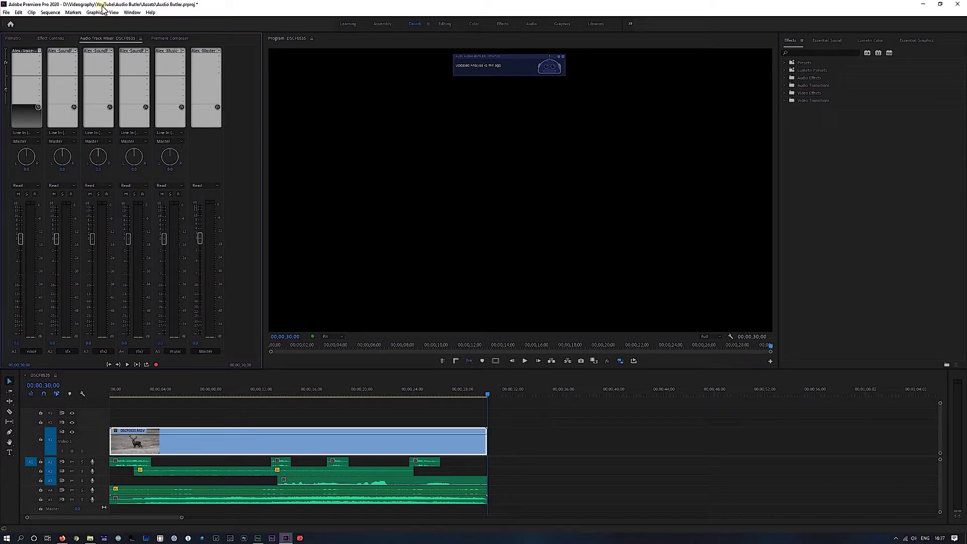
Export the sequence audio as a Waveform Audio WAV file at 48 kHz 16-bit
click(6, 13)
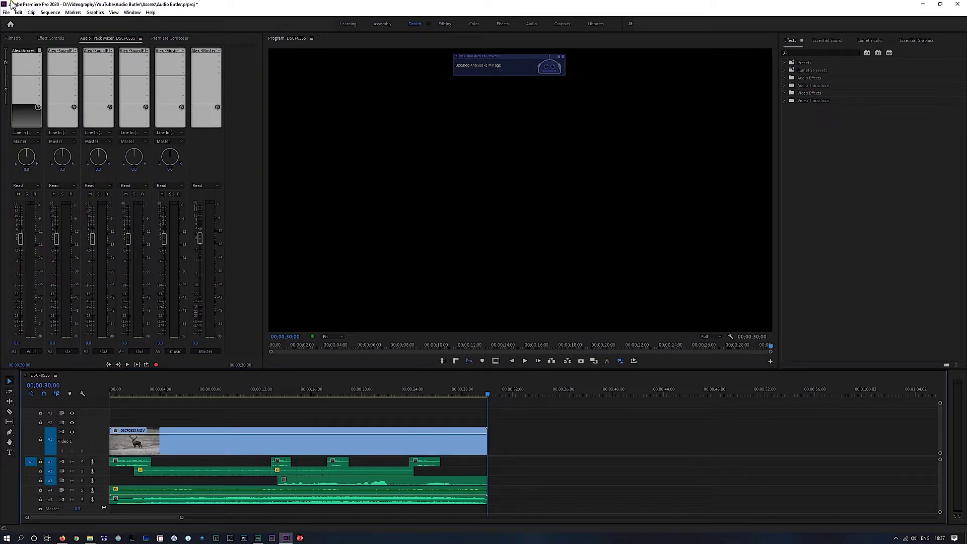
click(7, 14)
mouse_move(21, 231)
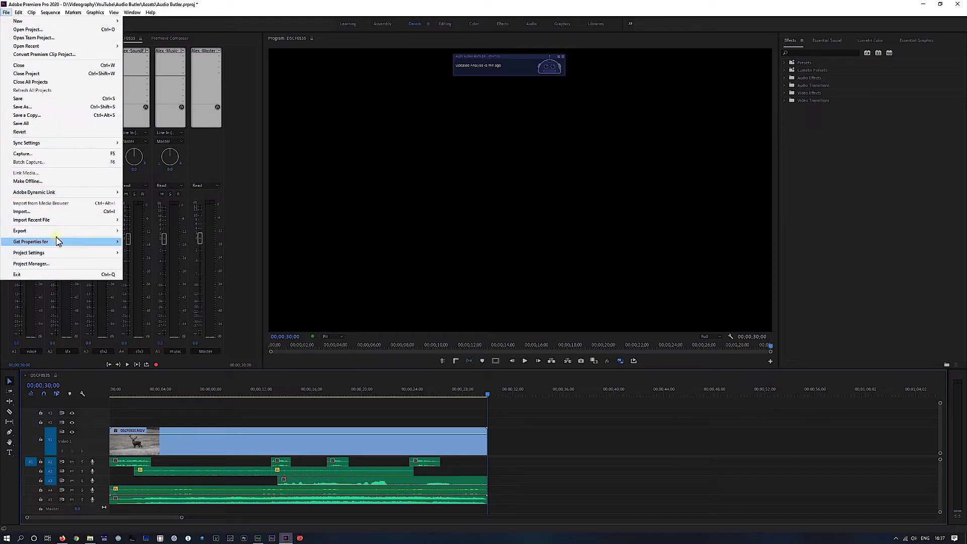
click(140, 232)
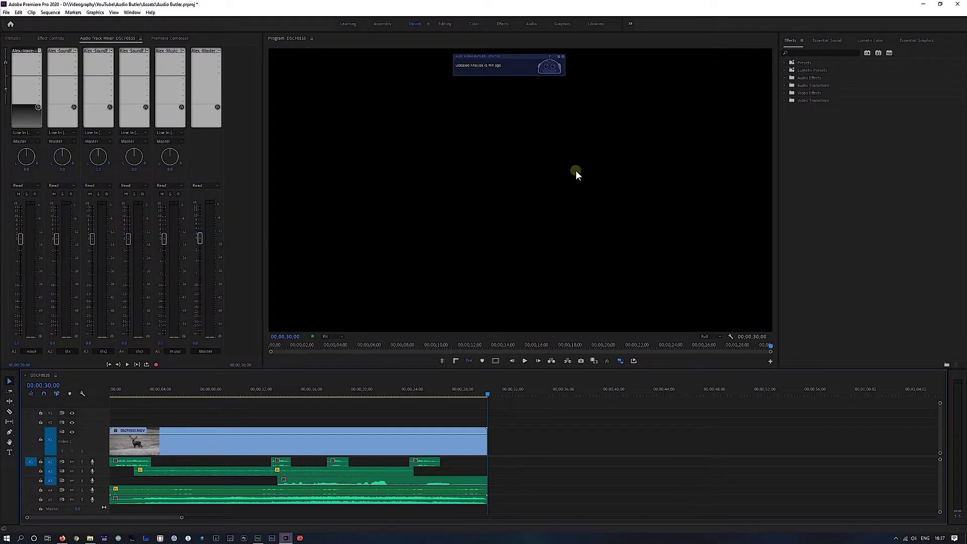
click(610, 305)
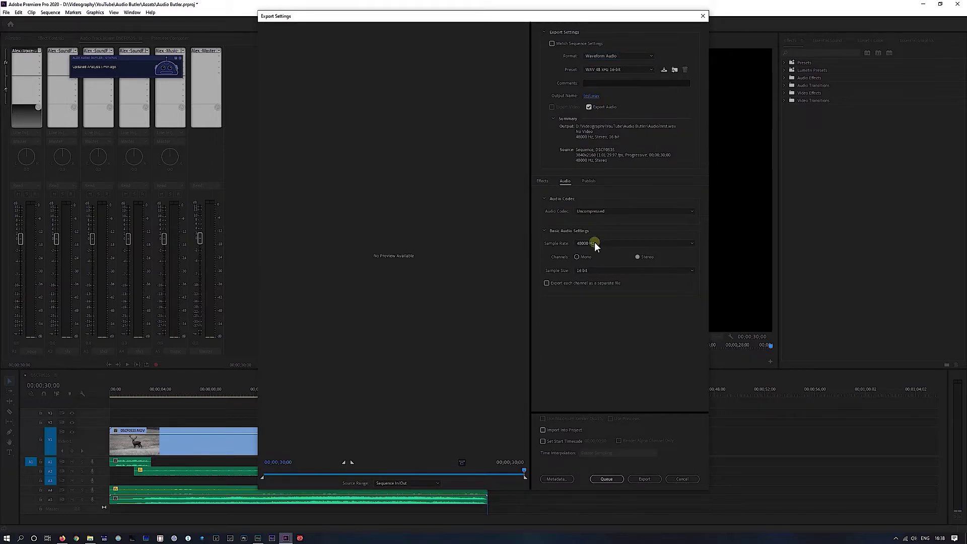
click(645, 479)
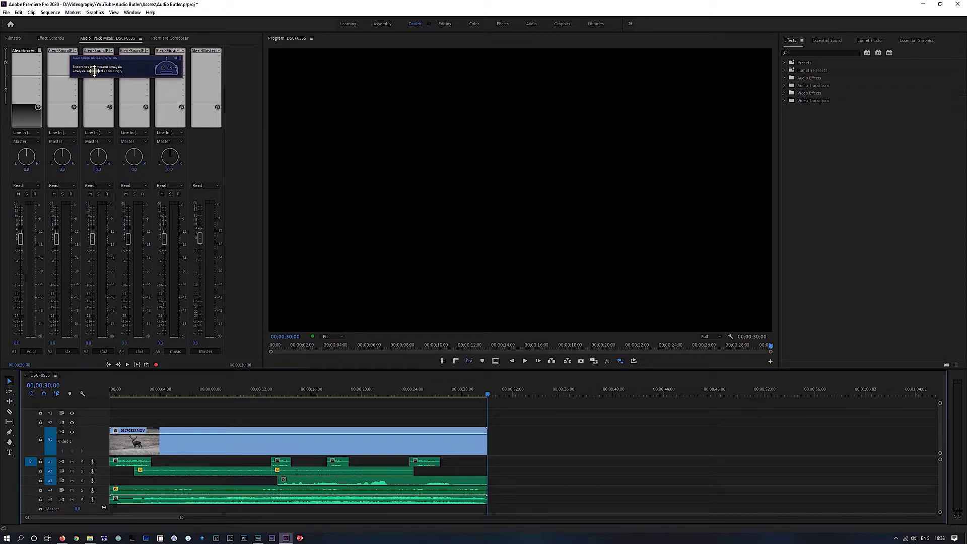
Re-export the DSCF0535 sequence as a WAV file with the same export settings
click(6, 12)
mouse_move(30, 230)
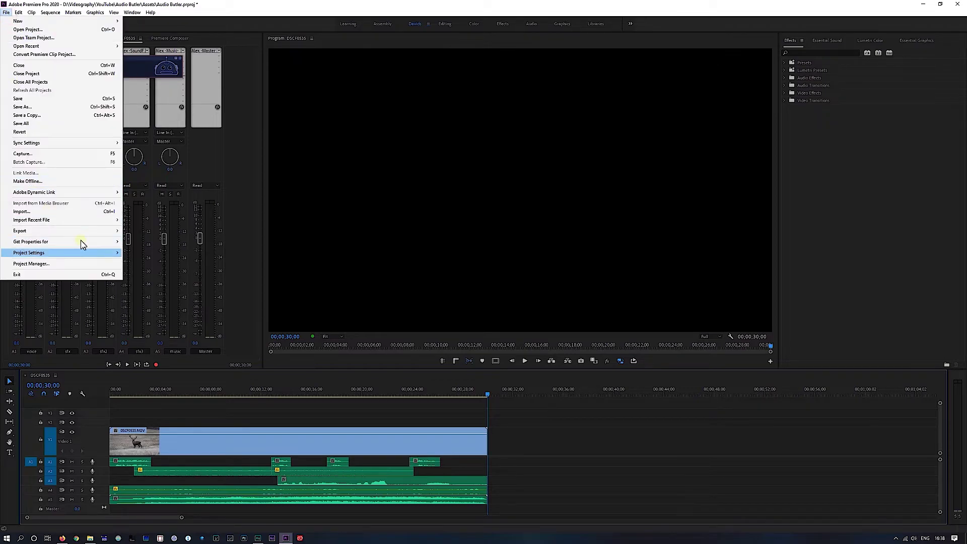
click(158, 233)
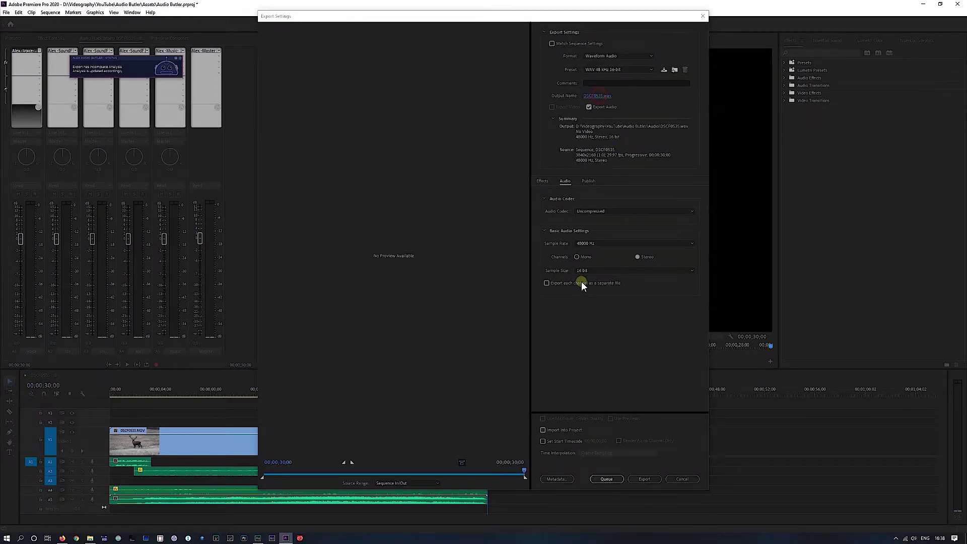
key(Return)
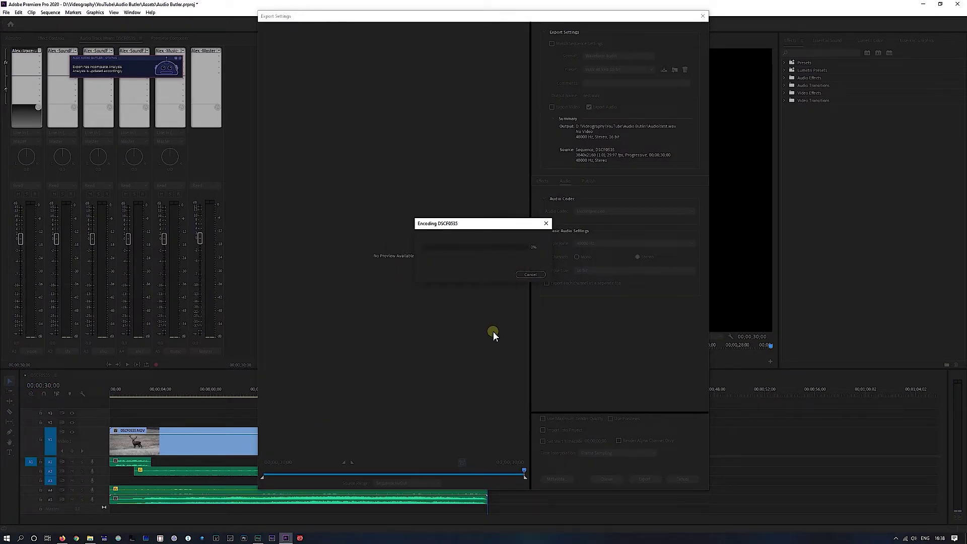